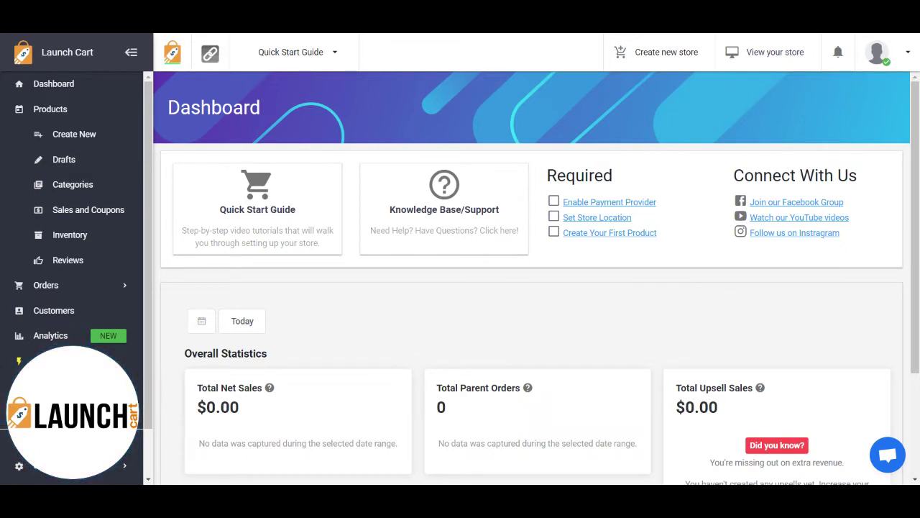
- Open Products > Categories and highlight the example categories Apparel, Mens and Womens
left_click(74, 185)
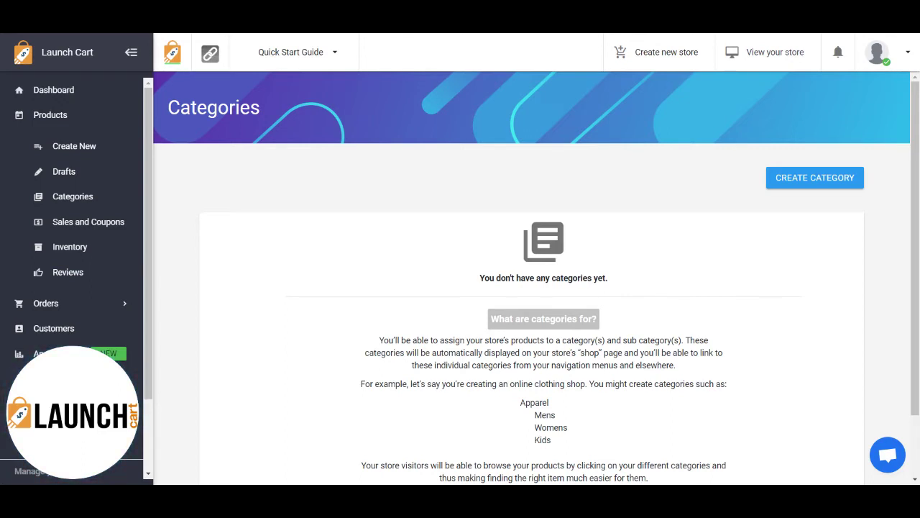
scroll(646, 350, "down", 2)
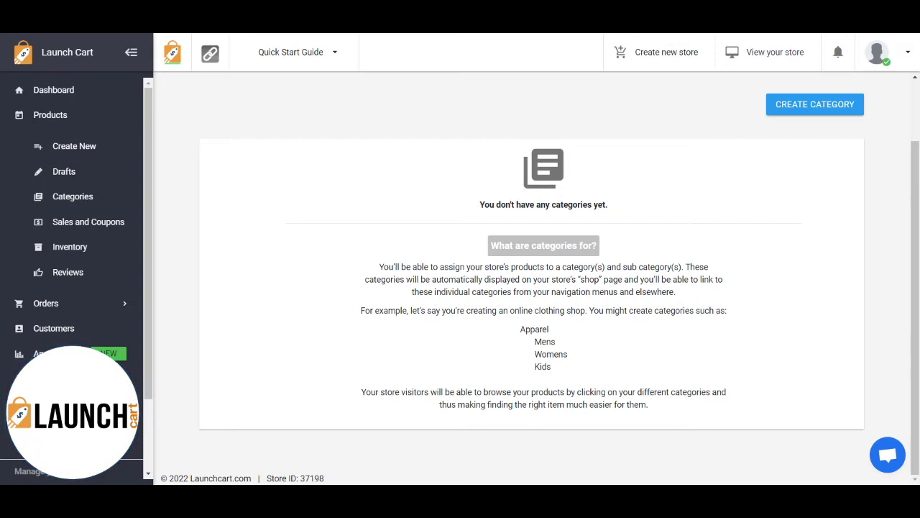
left_click_drag(519, 329, 554, 336)
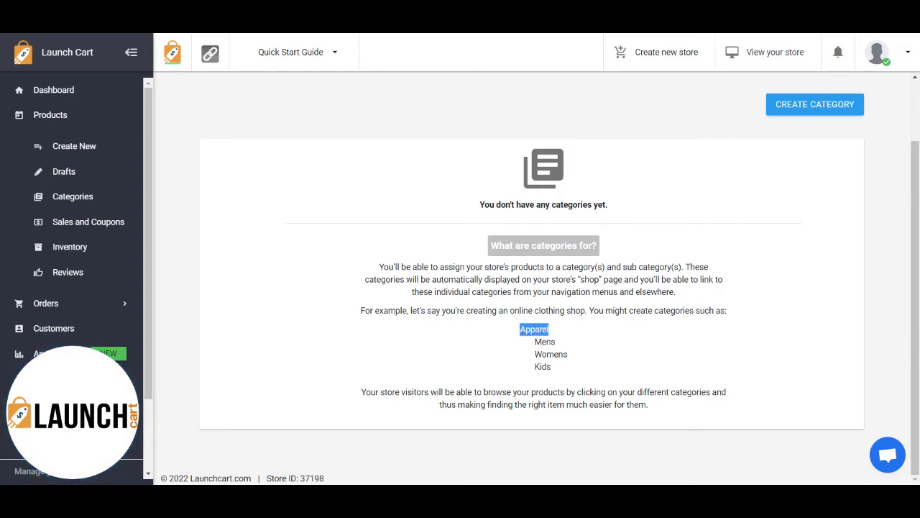
double_click(544, 341)
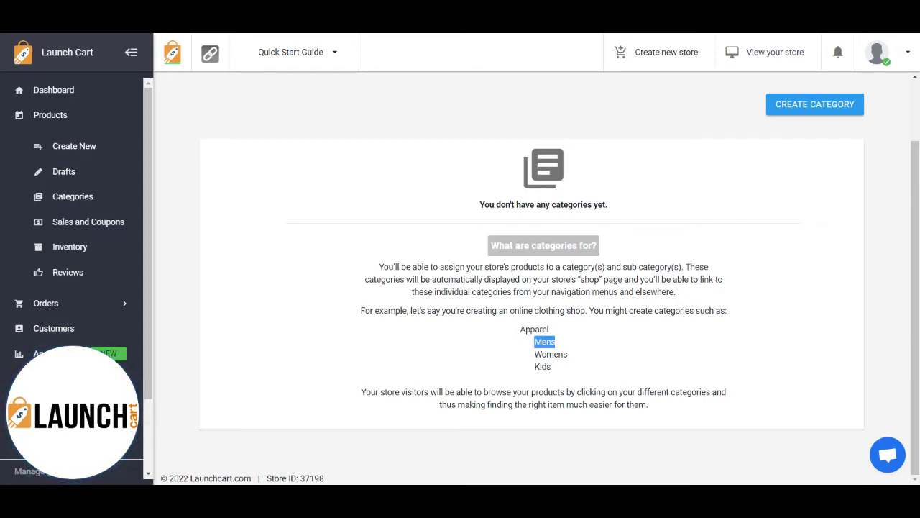
left_click_drag(534, 353, 562, 367)
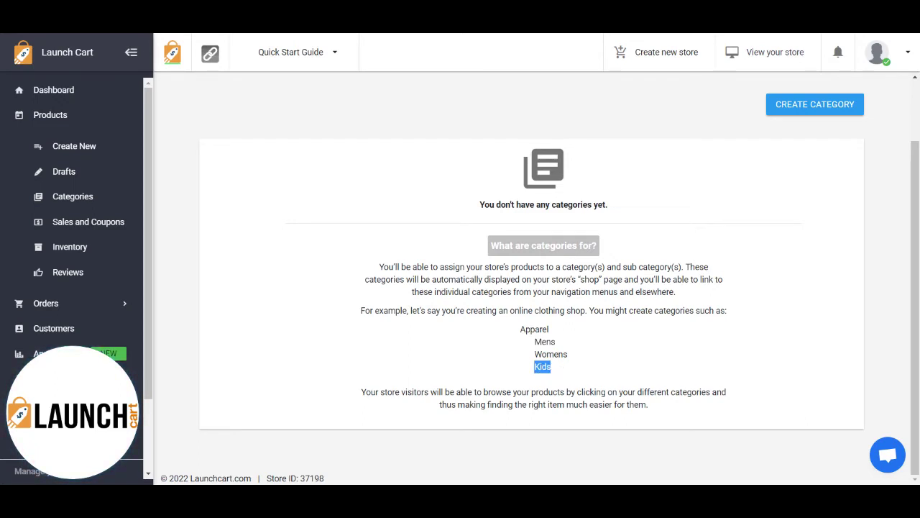
- Start a new category titled 'Apparel' with description 'Apparel items here', fixing the misspelling
left_click(813, 114)
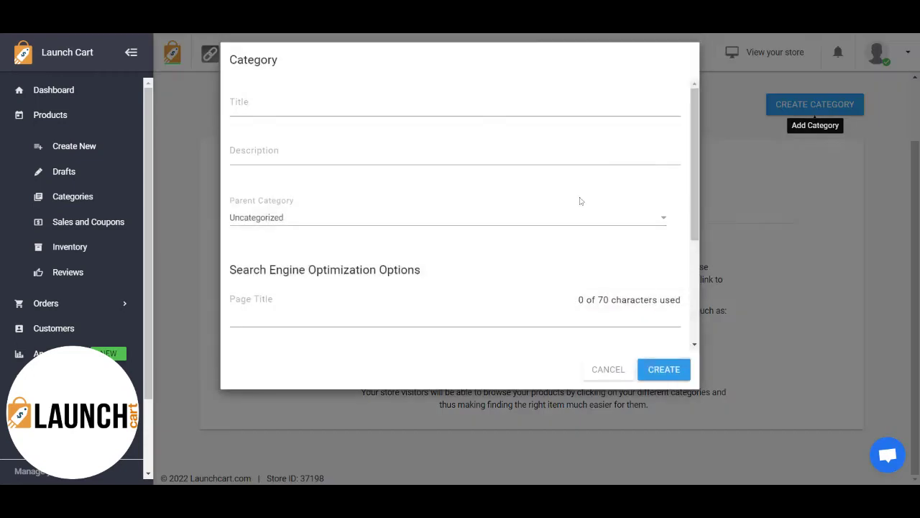
left_click(230, 113)
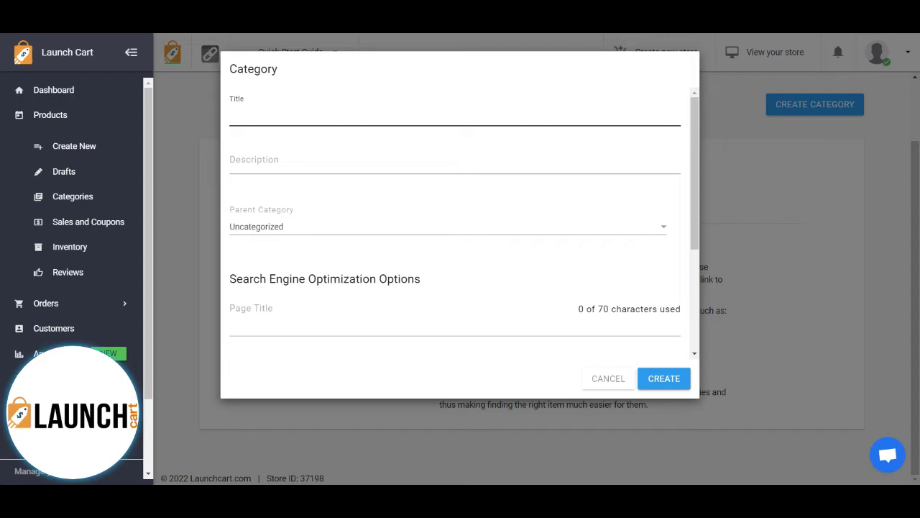
type("Apparel")
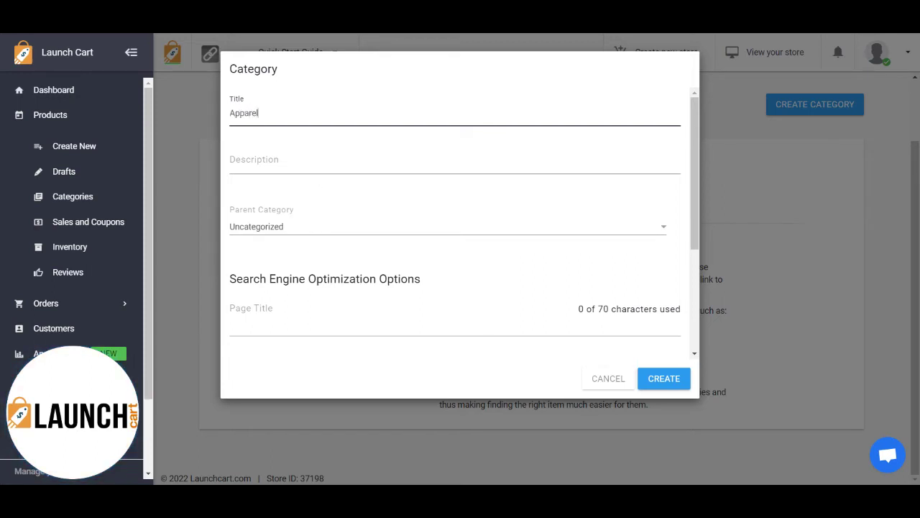
key("Tab")
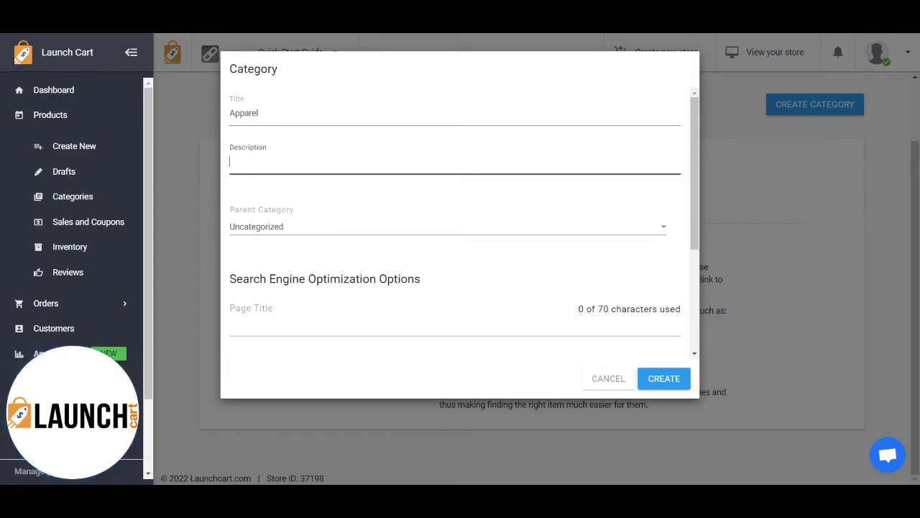
type("Appearel items here")
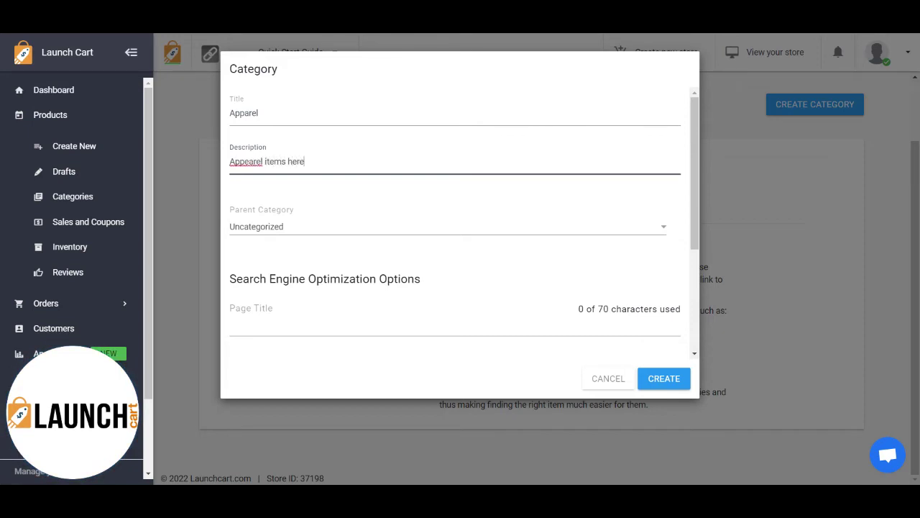
right_click(257, 161)
left_click(275, 199)
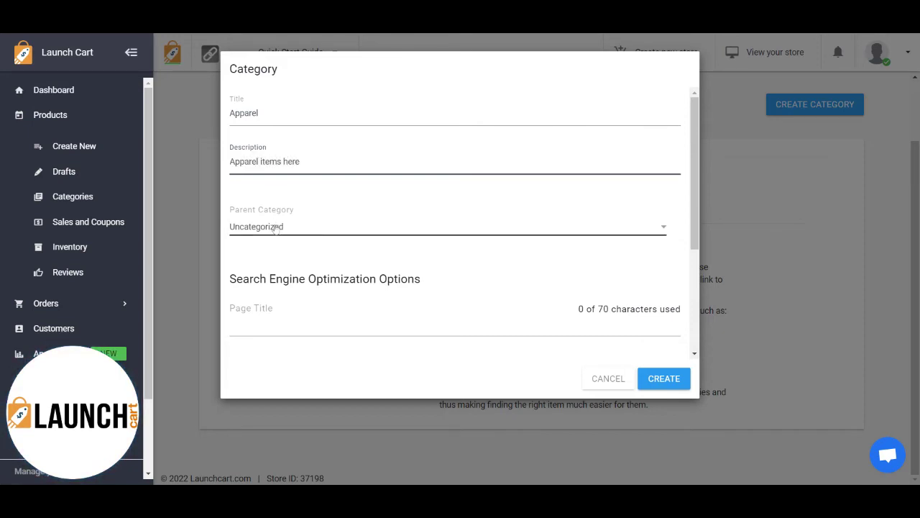
left_click(275, 227)
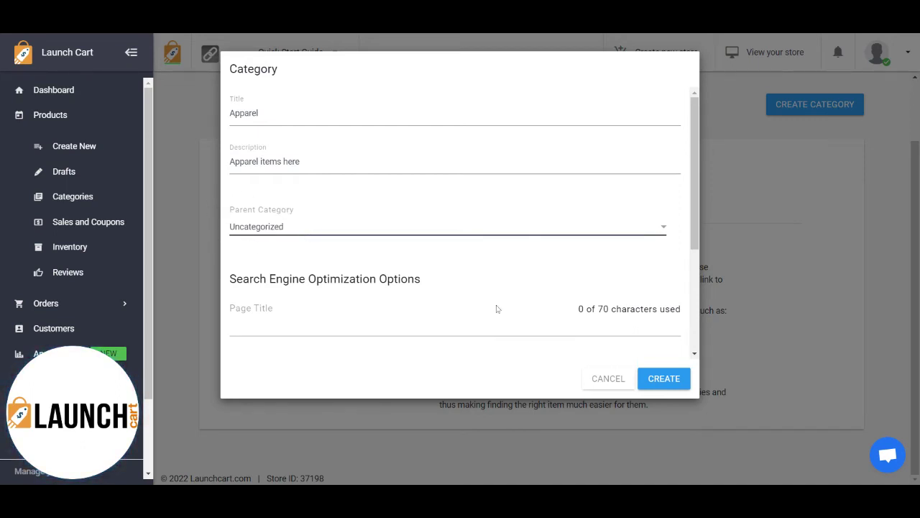
- Leave the search engine page title empty and save the Apparel category
left_click_drag(695, 189, 694, 254)
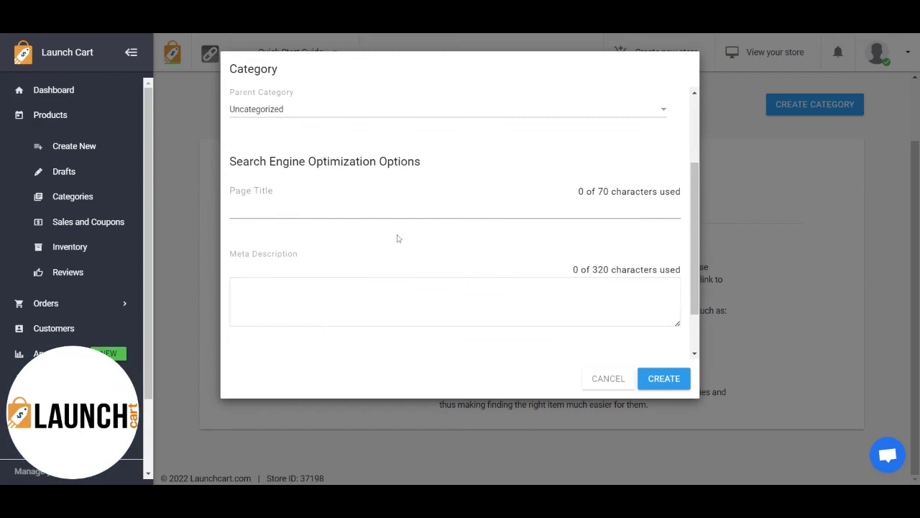
left_click(396, 208)
left_click(322, 249)
scroll(487, 232, "up", 3)
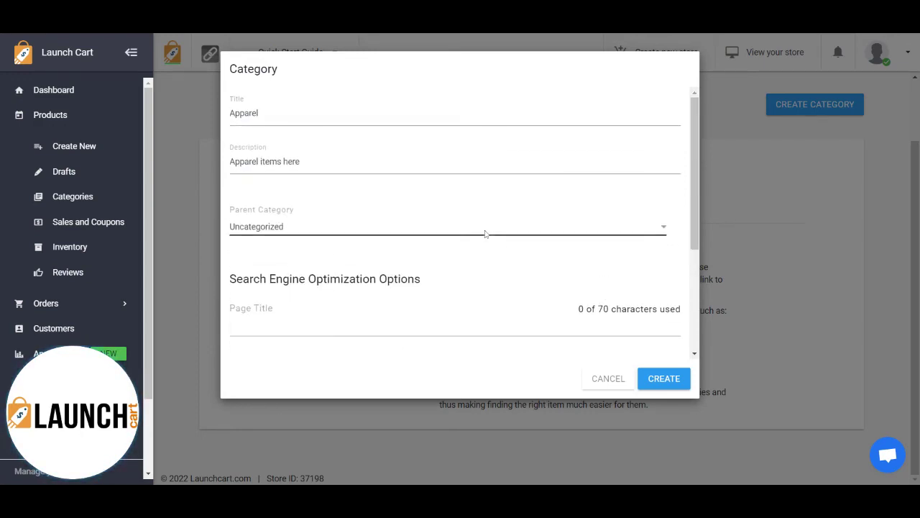
left_click(663, 379)
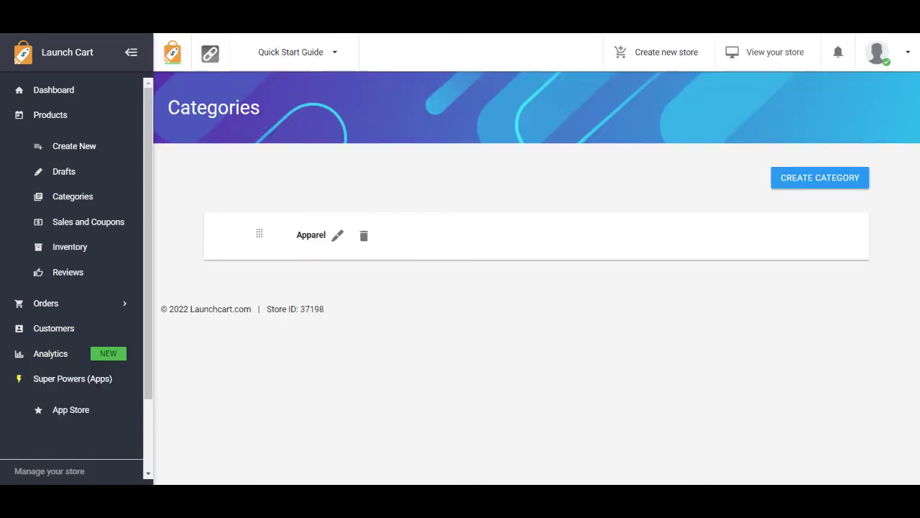
- Fill in a new category with title 'Mens', description 'Mens' and parent Apparel
left_click(828, 180)
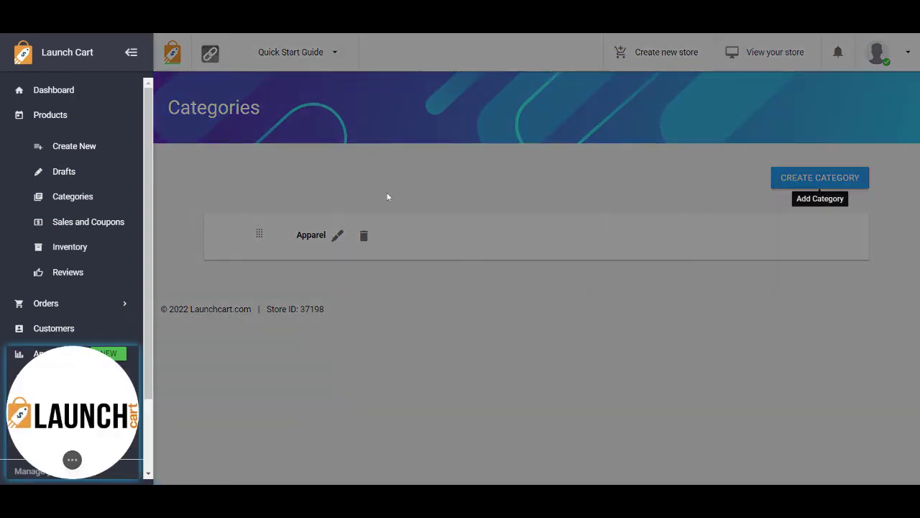
type("Mens")
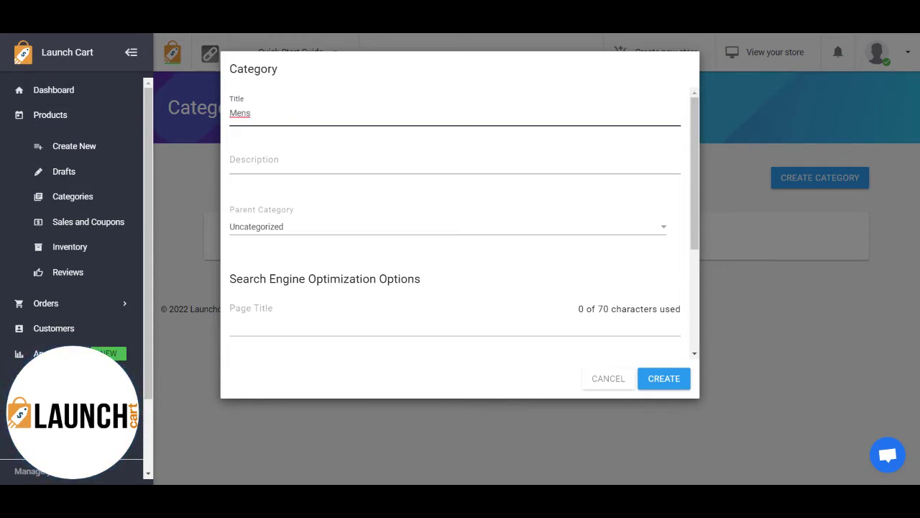
left_click(264, 153)
type("Mens")
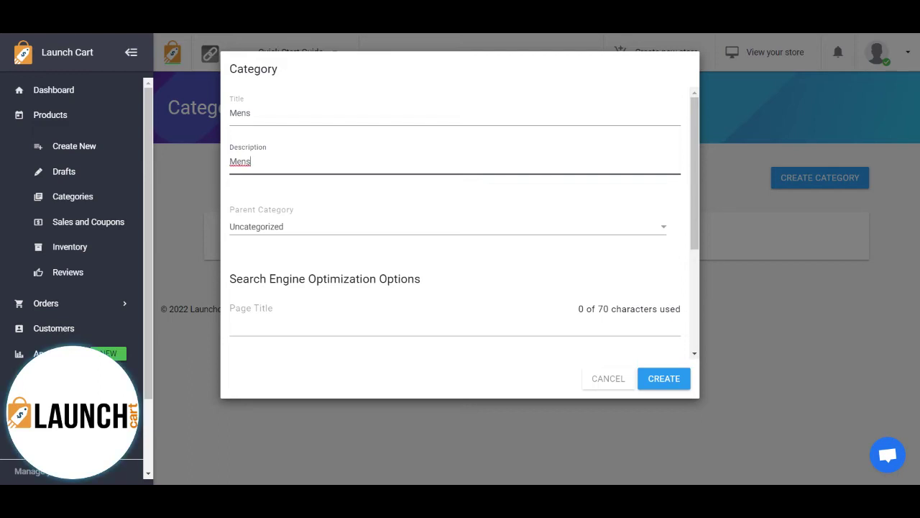
left_click(287, 240)
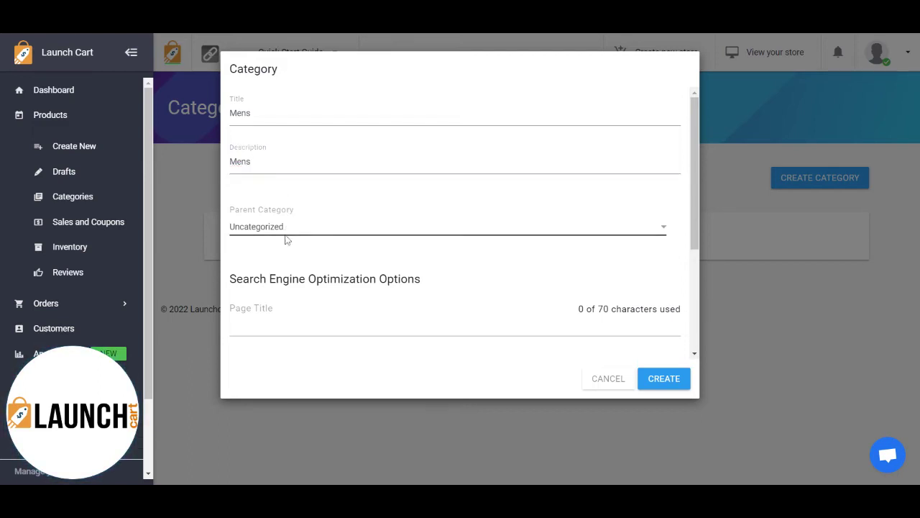
left_click(261, 254)
key("shift+Tab")
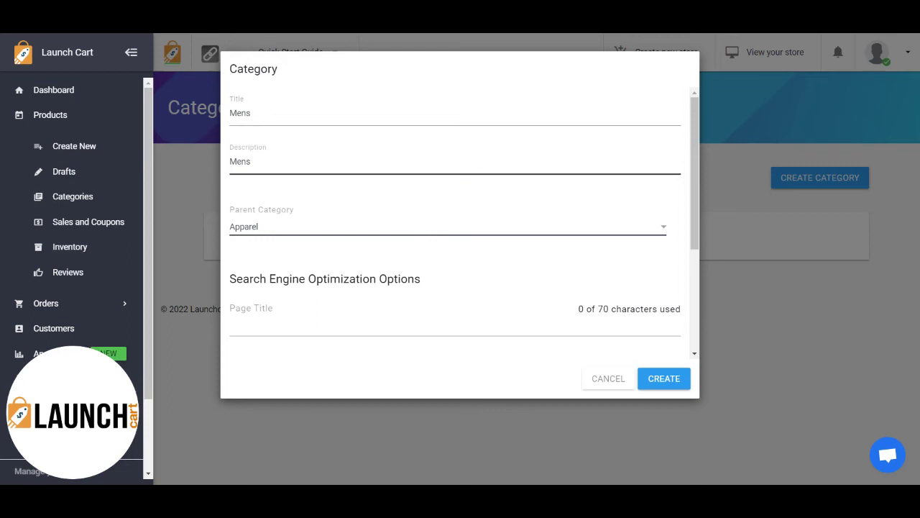
key("Tab")
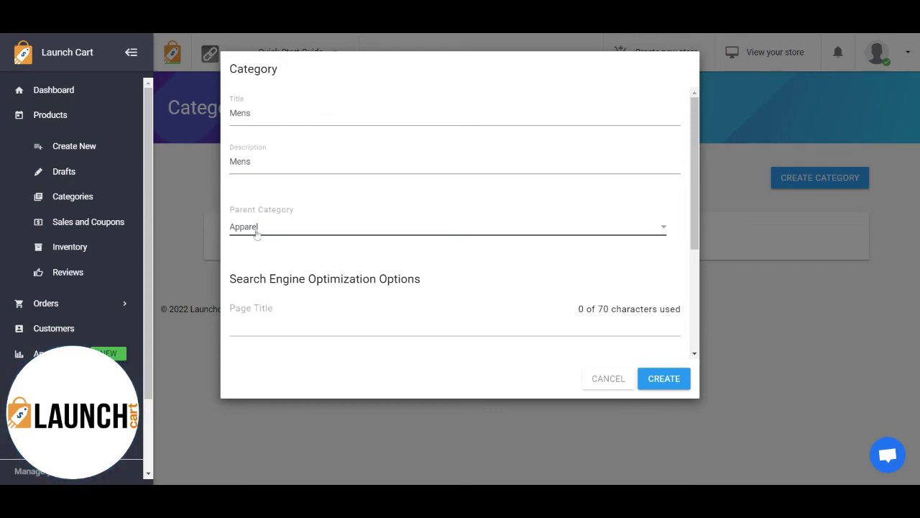
- Save the Mens subcategory and expand Apparel to confirm it
left_click(644, 375)
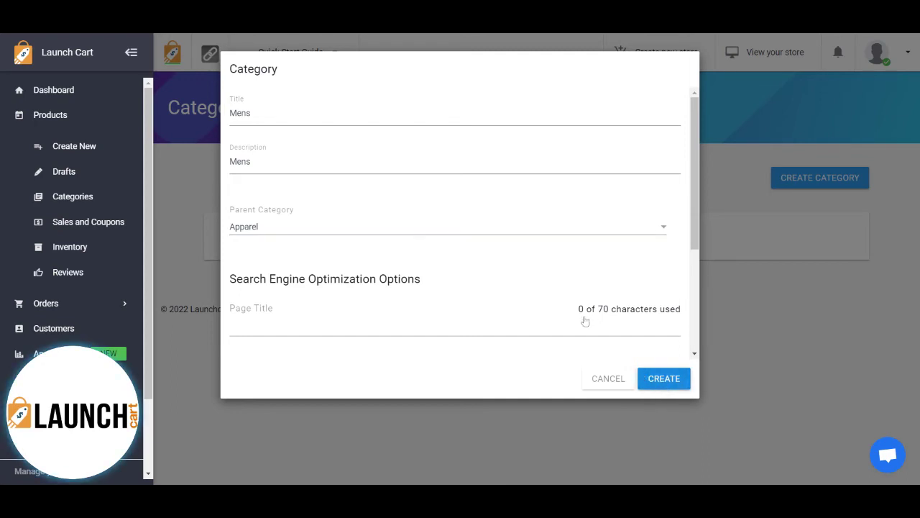
left_click(661, 367)
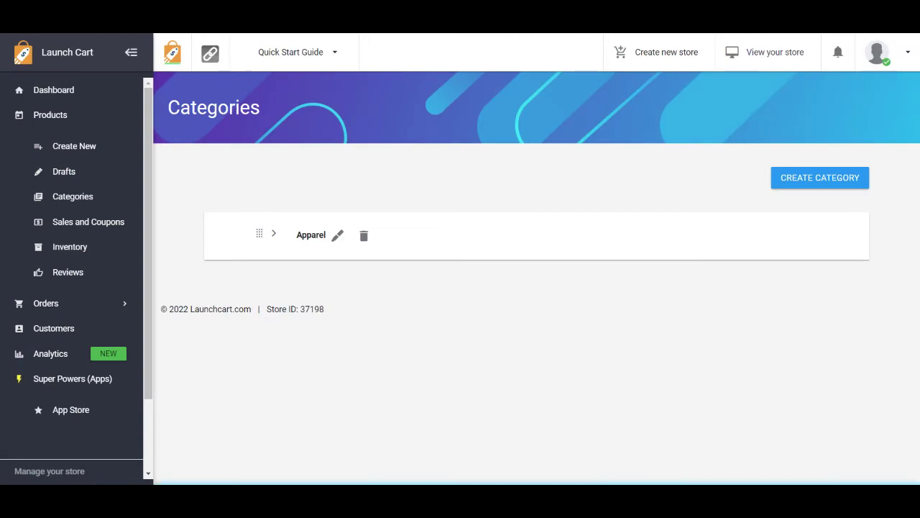
left_click(274, 236)
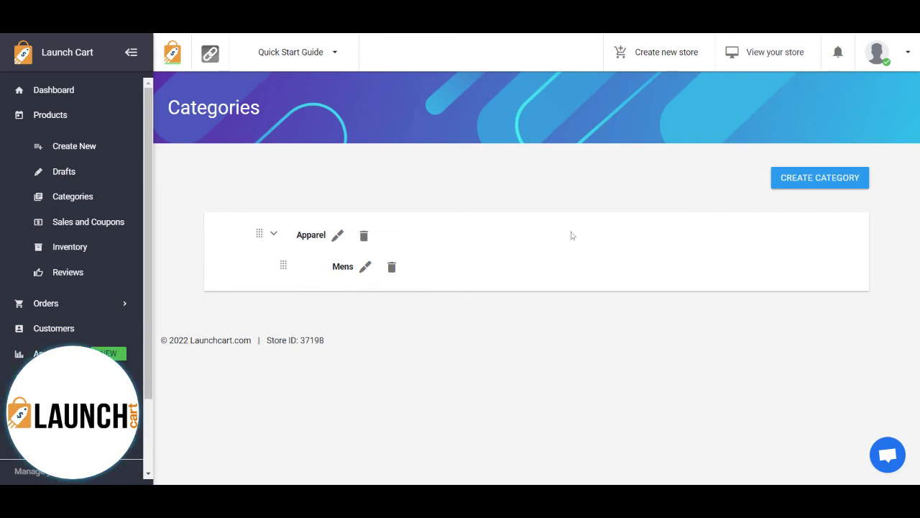
- Create a 'Womens' category with a Womens description under parent Apparel
left_click(796, 179)
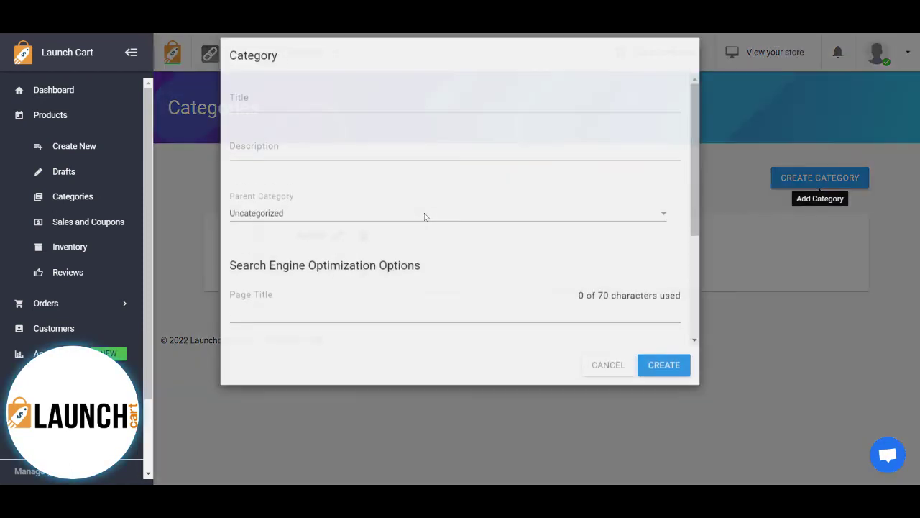
type("Womens")
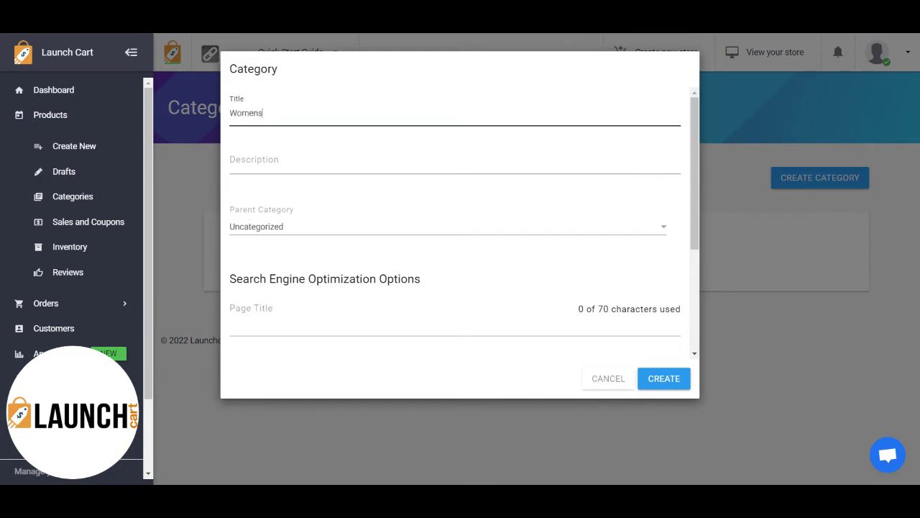
left_click(284, 160)
type("womens")
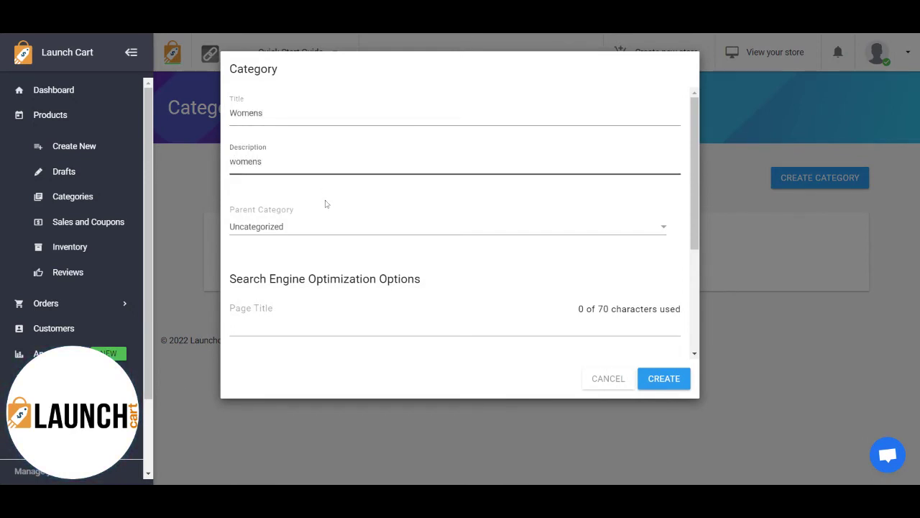
left_click(307, 228)
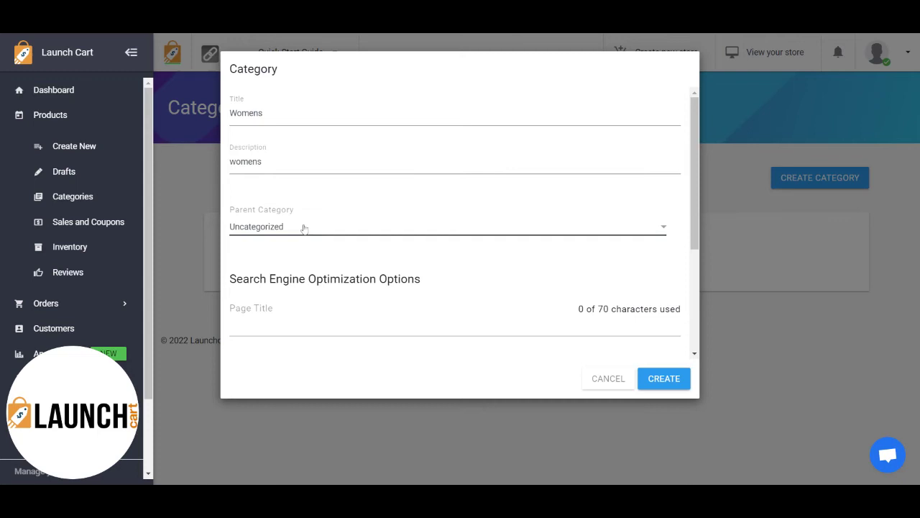
left_click(254, 256)
left_click(664, 379)
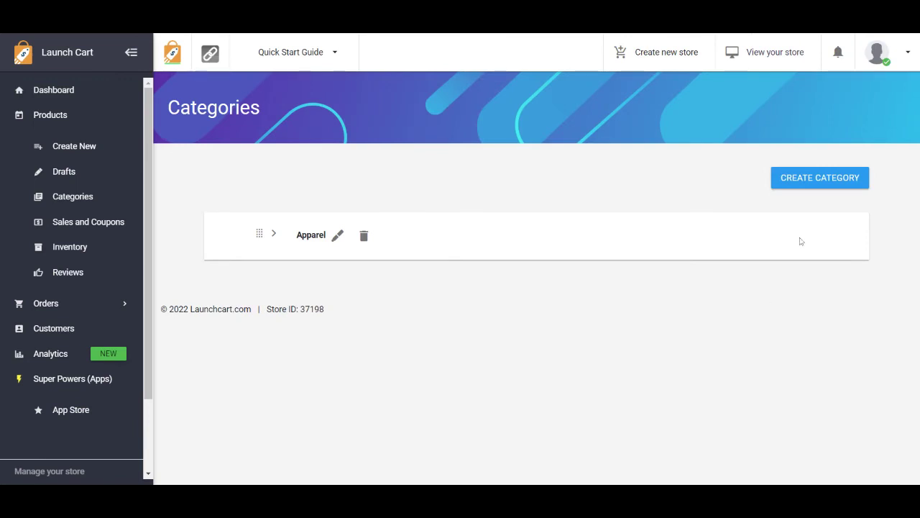
- Create a 'Kids' category with description 'Kids' under parent Apparel
left_click(837, 180)
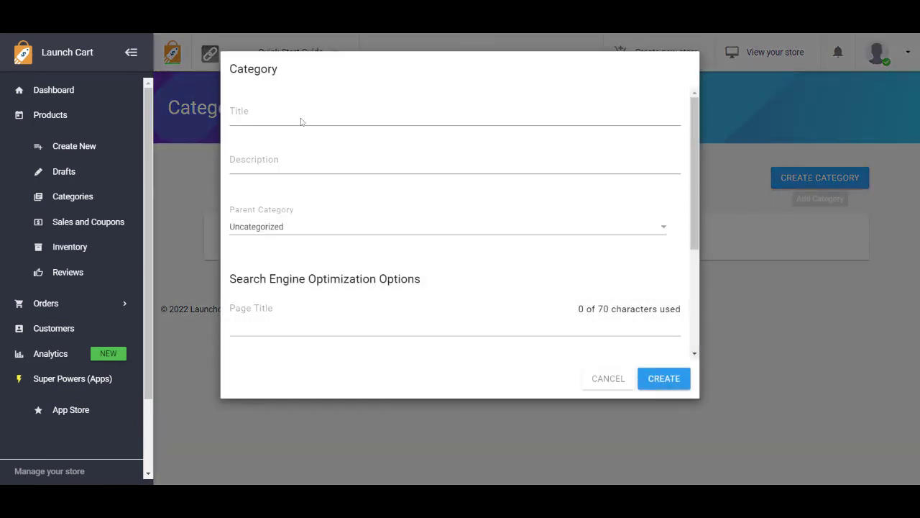
left_click(302, 121)
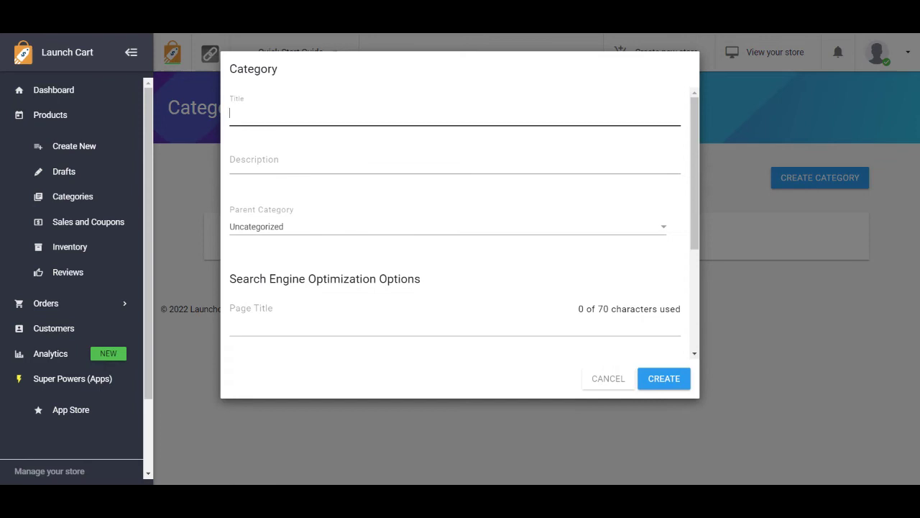
type("Kids")
left_click(294, 154)
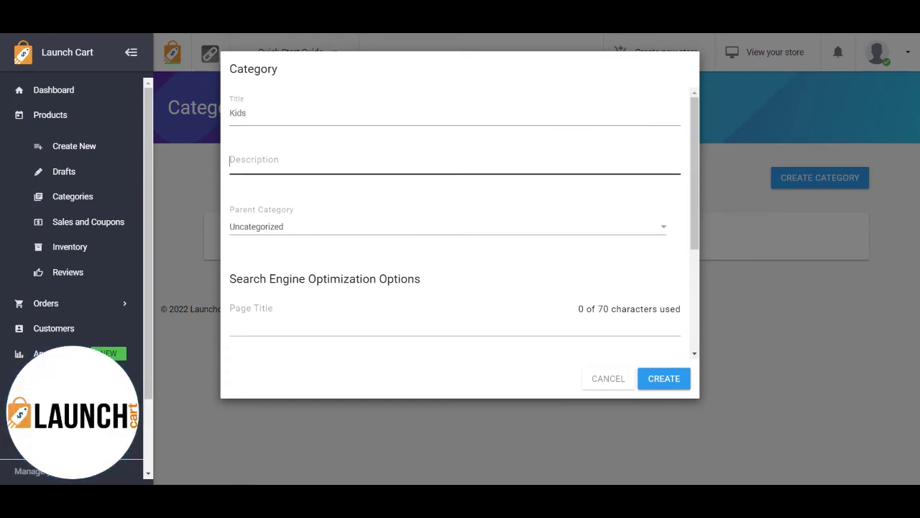
type("Kids")
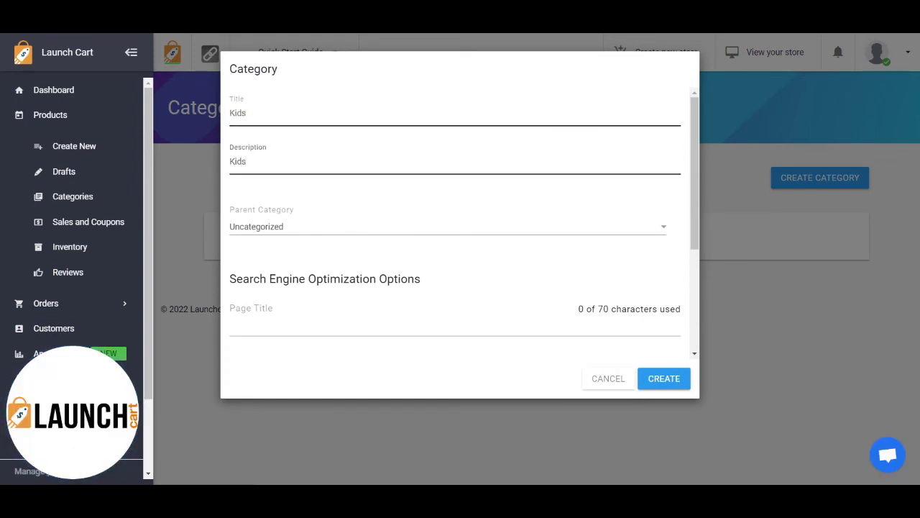
left_click(292, 237)
left_click(302, 253)
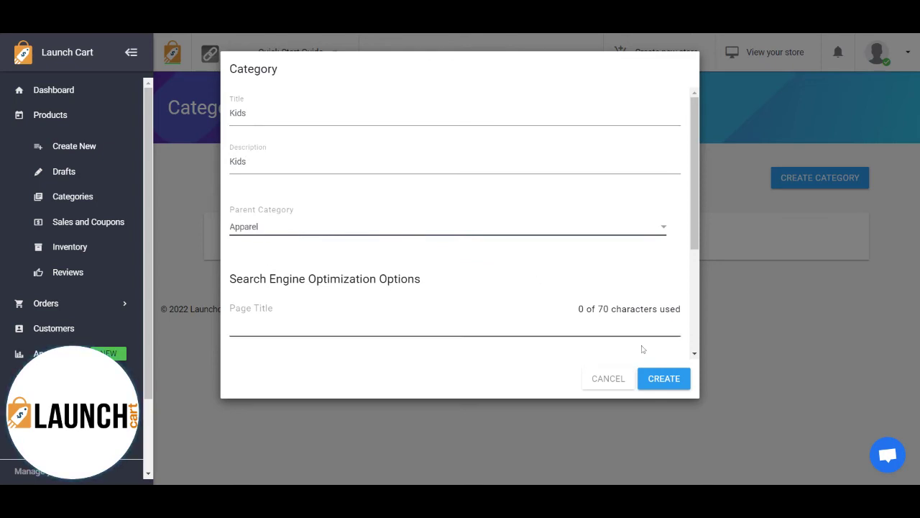
left_click(662, 379)
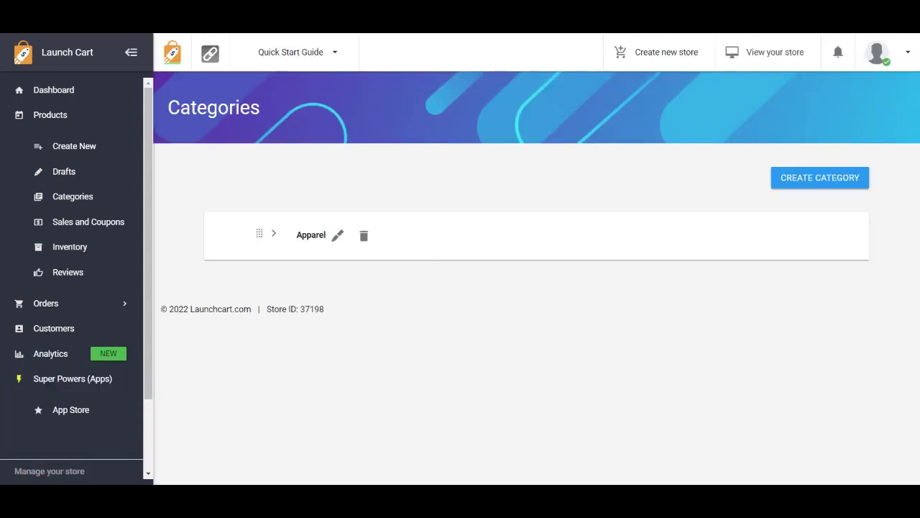
- Drag Mens below Kids so Apparel's subcategories read Womens, Kids, Mens
left_click(274, 235)
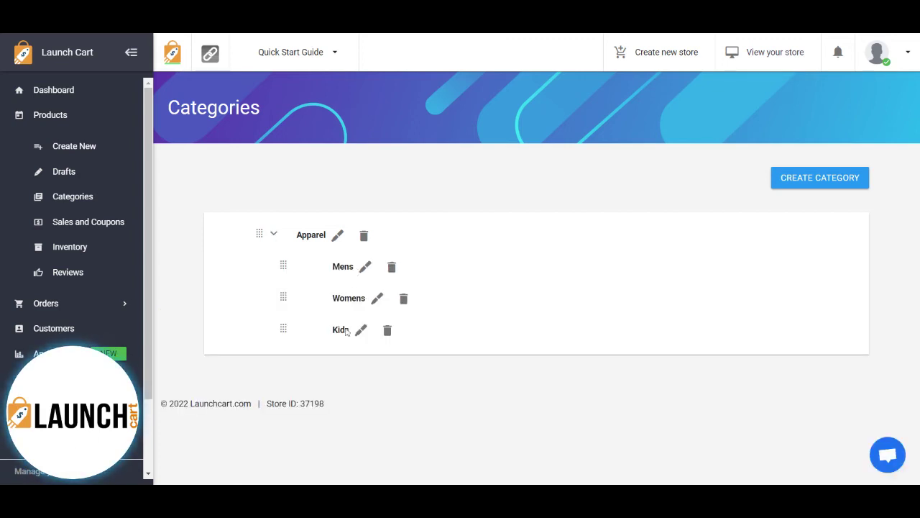
left_click_drag(285, 266, 285, 288)
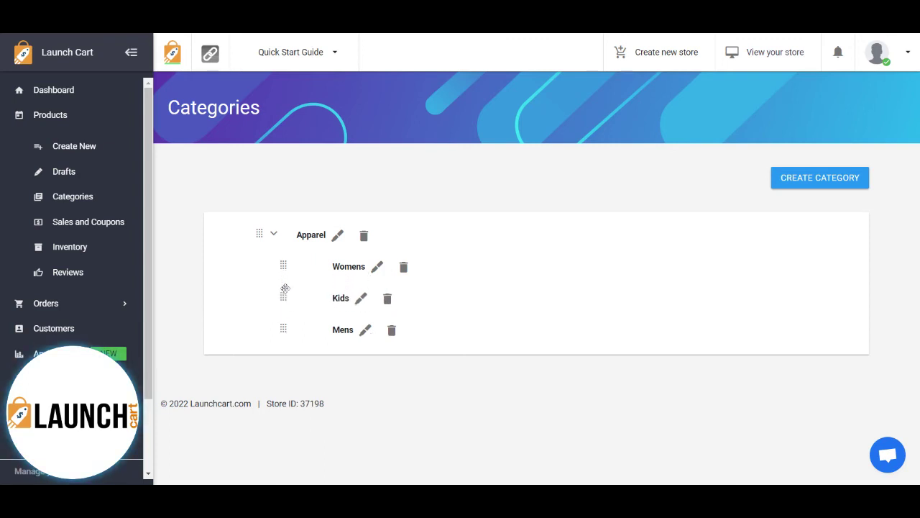
left_click(275, 235)
left_click_drag(258, 234, 265, 259)
left_click(274, 234)
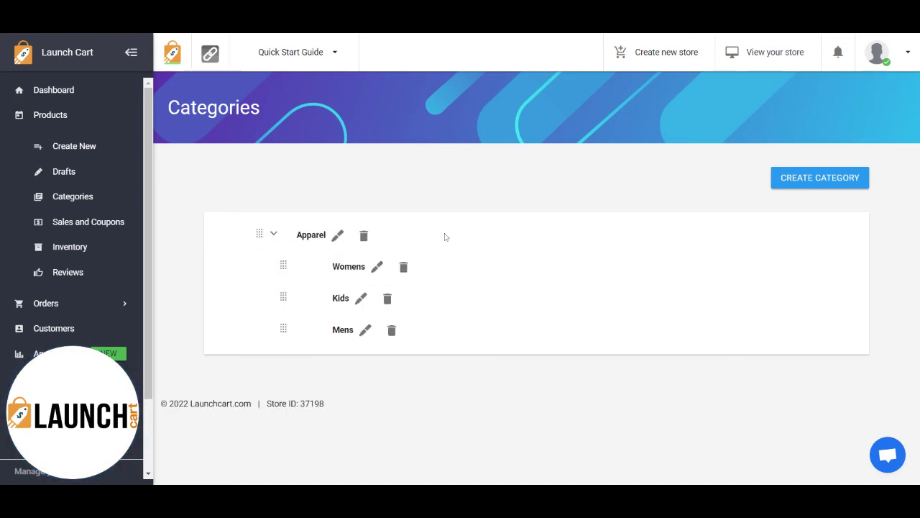